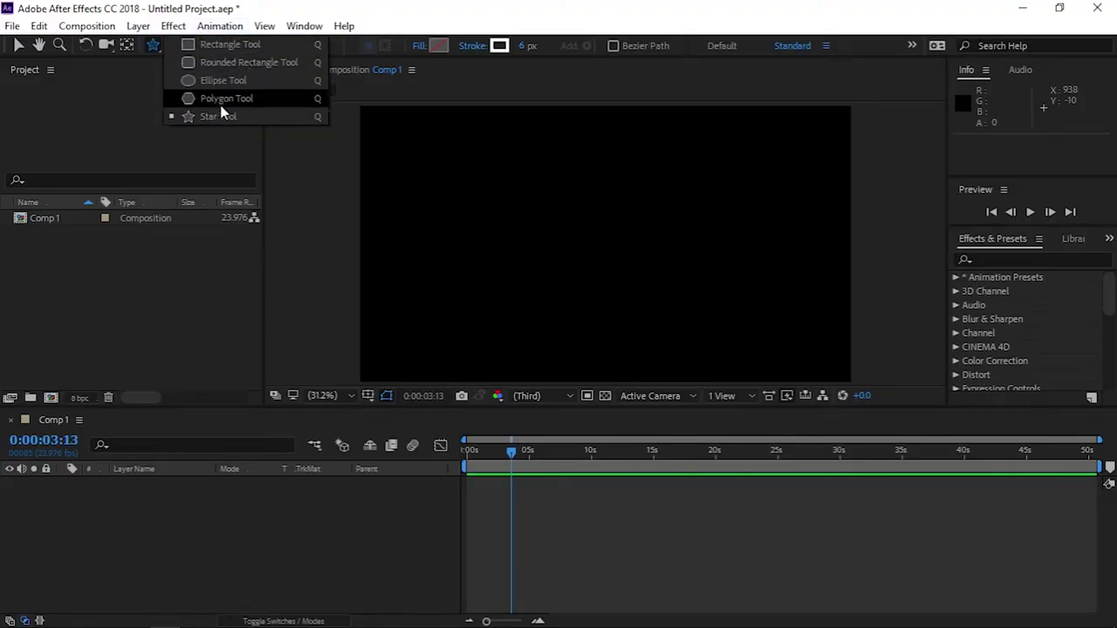
# Choose the Polygon Tool from the shape tool flyout
pyautogui.click(223, 102)
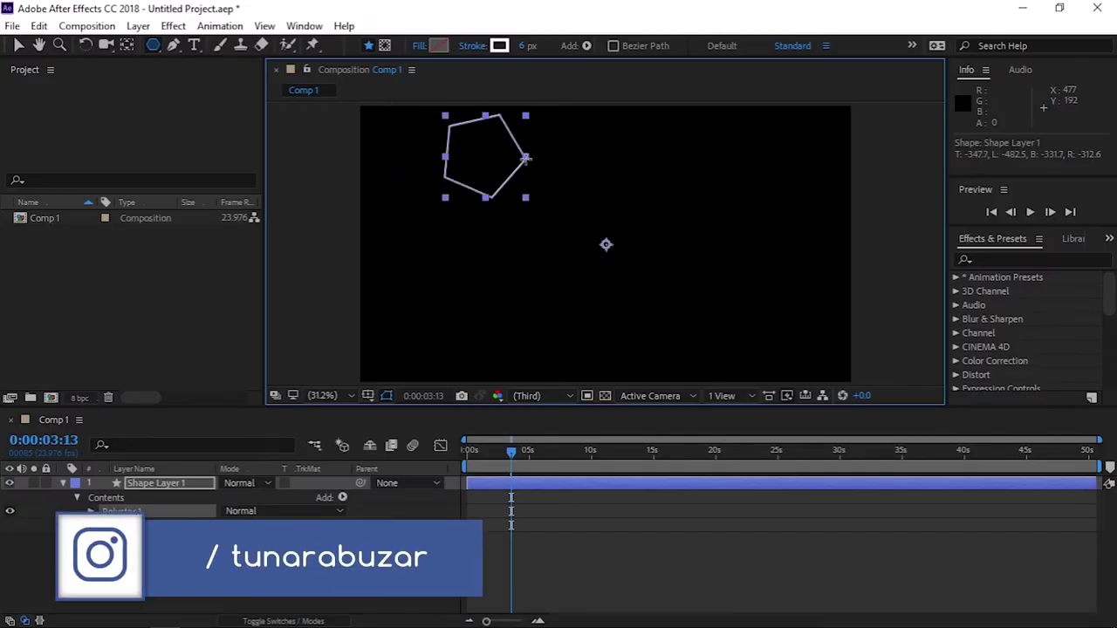
# Draw an outlined pentagon and move it near the comp centre
pyautogui.moveTo(526, 158); pyautogui.dragTo(628, 232)
pyautogui.press('v')
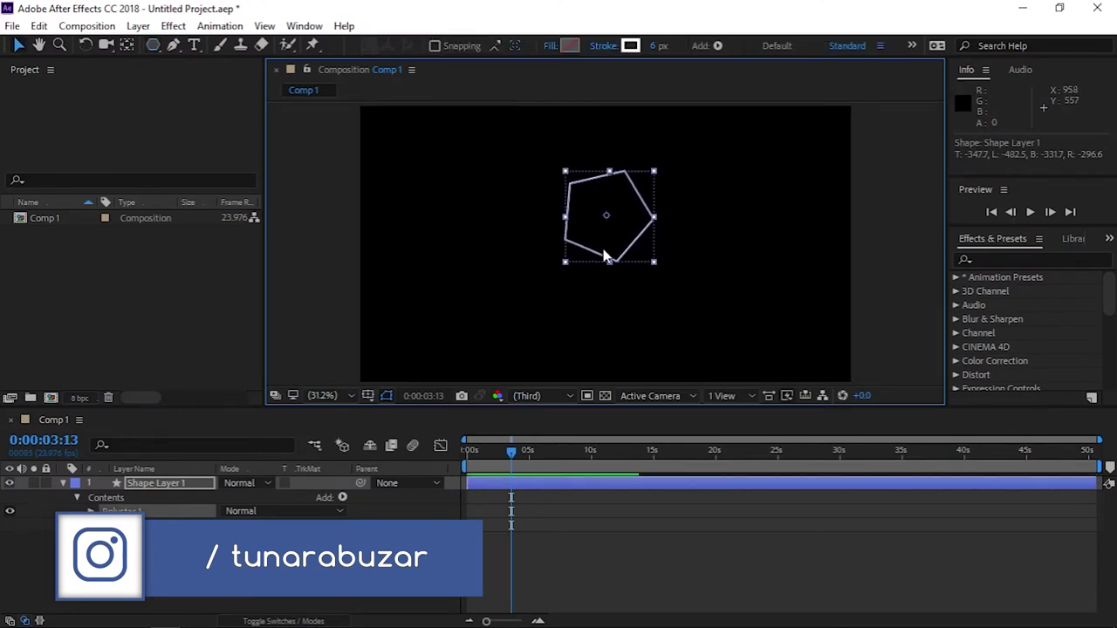
pyautogui.moveTo(629, 232); pyautogui.dragTo(609, 250)
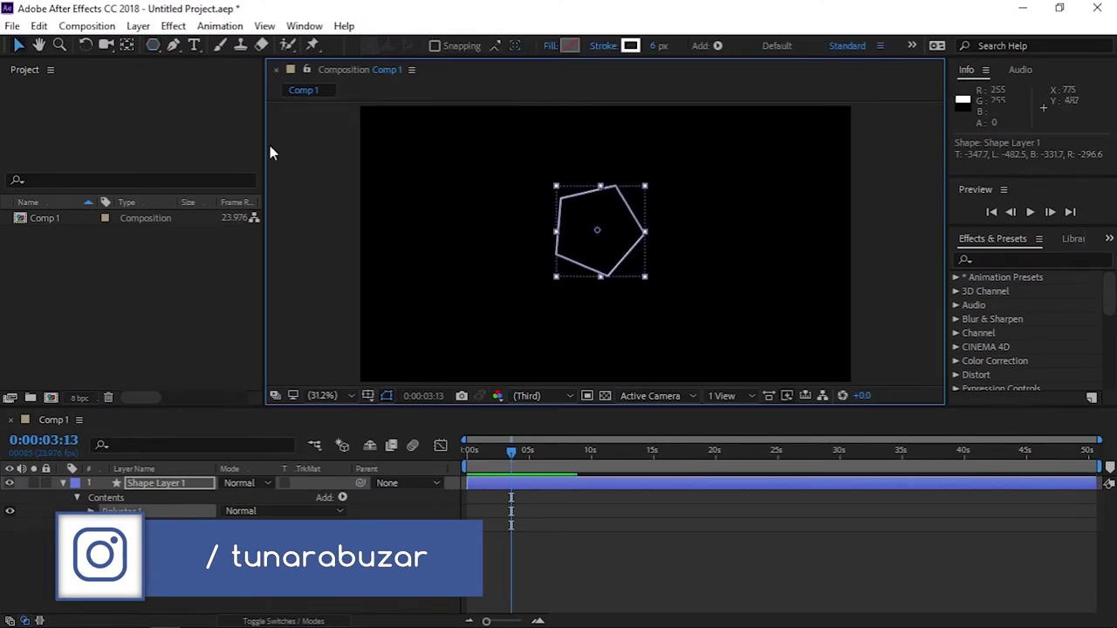
pyautogui.click(155, 46)
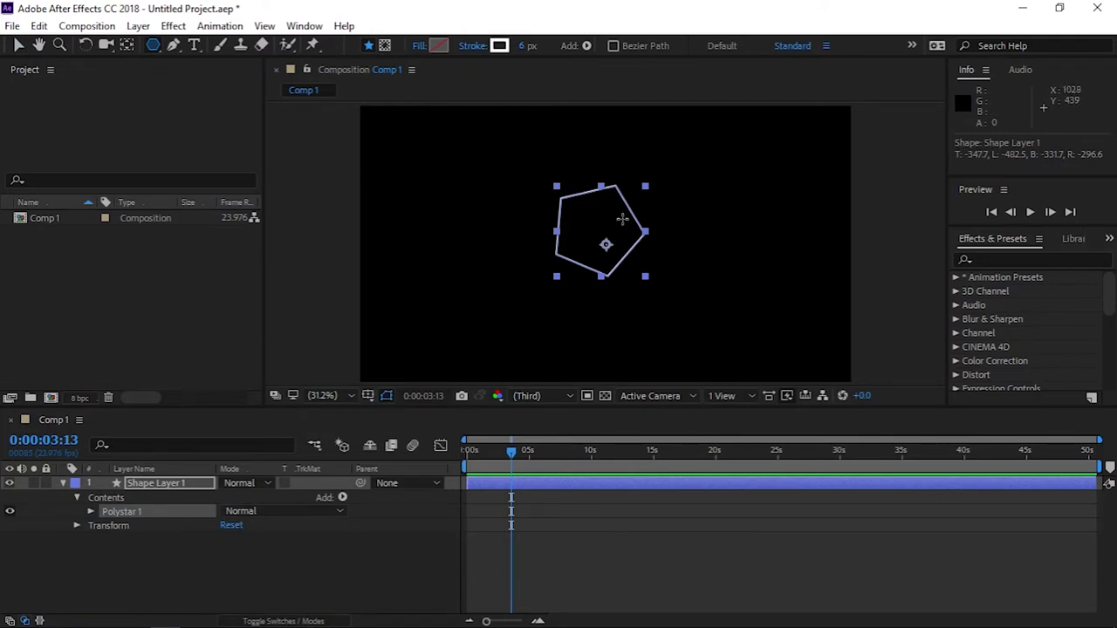
# Recentre Shape Layer 1's anchor point on the pentagon with the Pan Behind tool
pyautogui.click(129, 46)
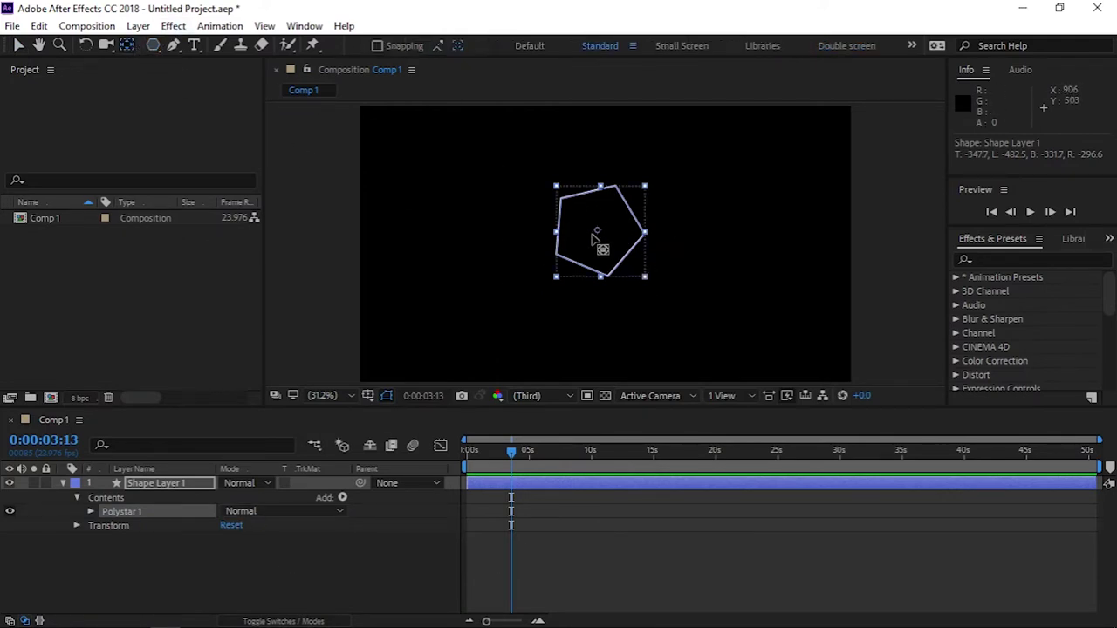
pyautogui.click(194, 487)
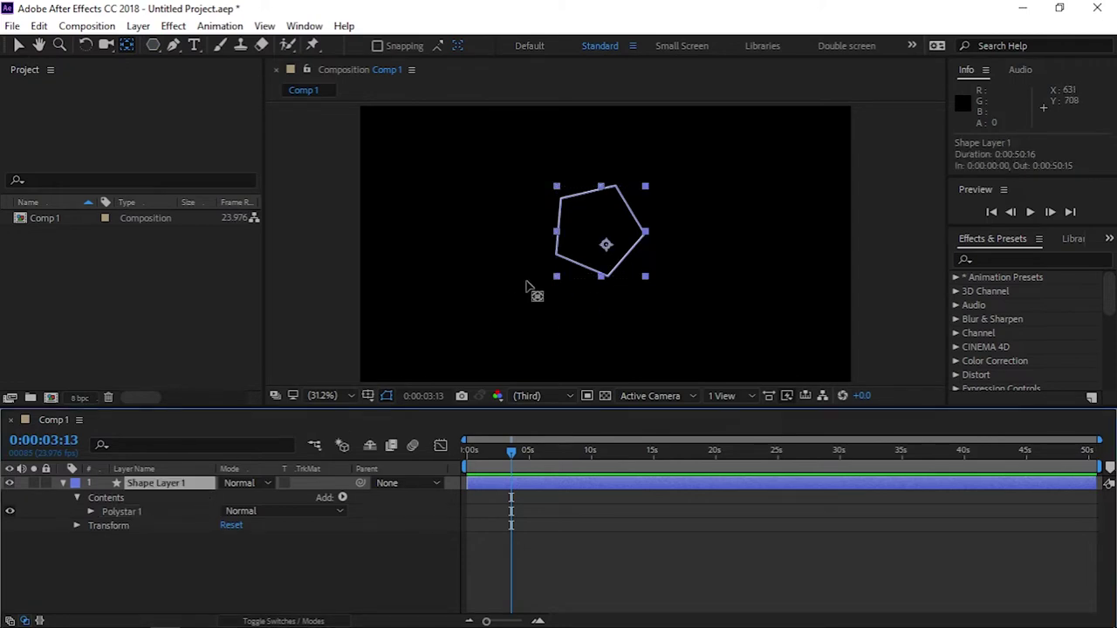
pyautogui.moveTo(607, 247); pyautogui.dragTo(598, 231)
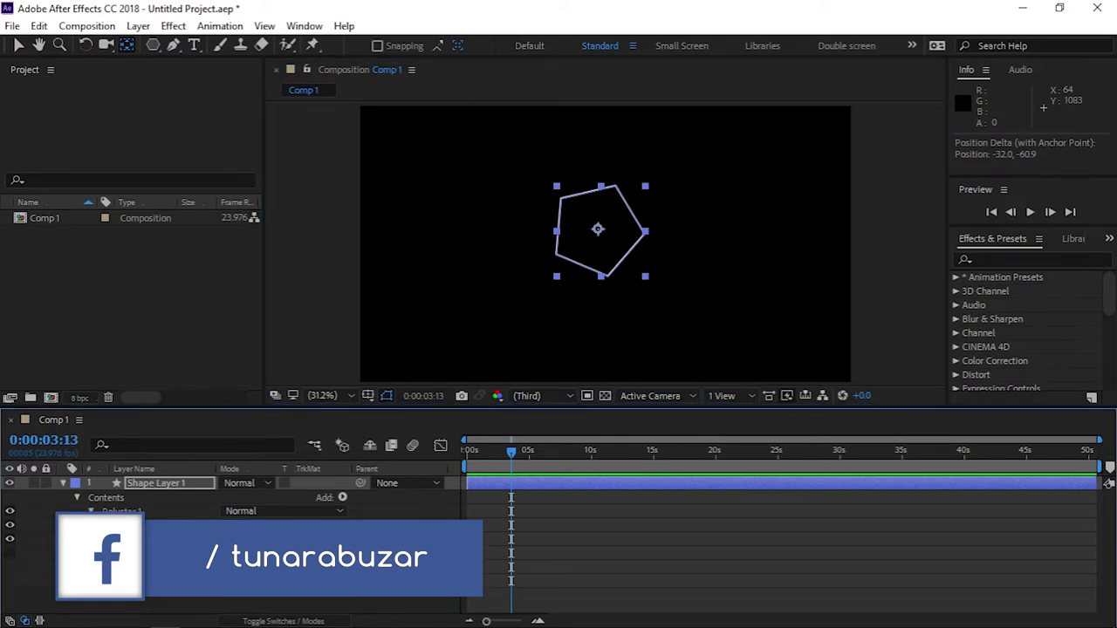
# Enlarge the timeline, zoom the viewer and twirl open Polystar Path 1 to edit Points
pyautogui.moveTo(223, 403); pyautogui.dragTo(230, 331)
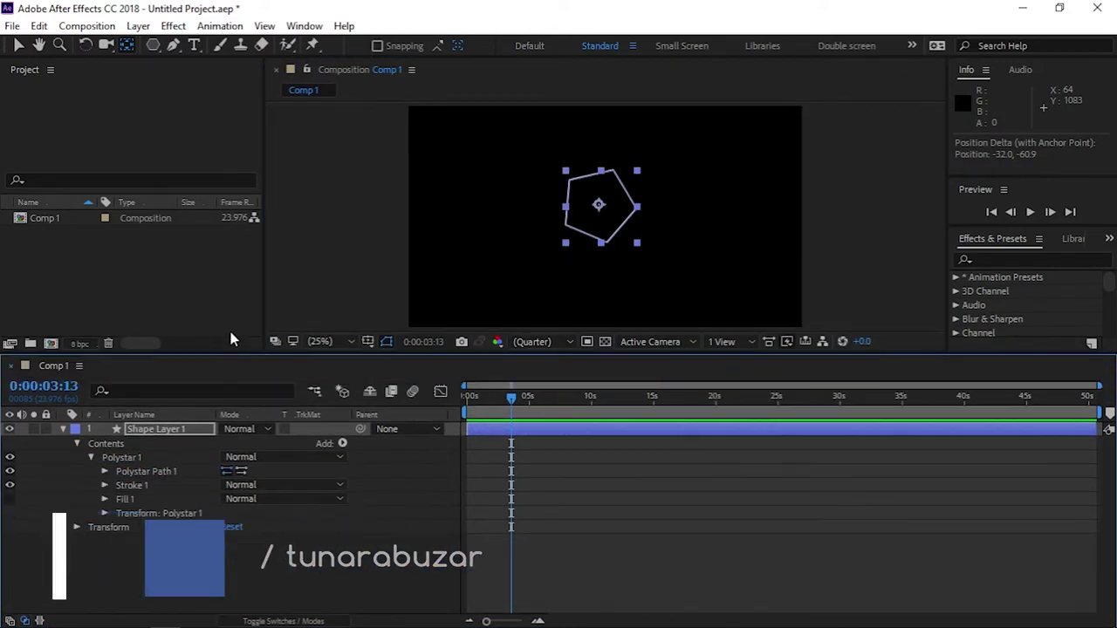
pyautogui.scroll(1, 626, 187)
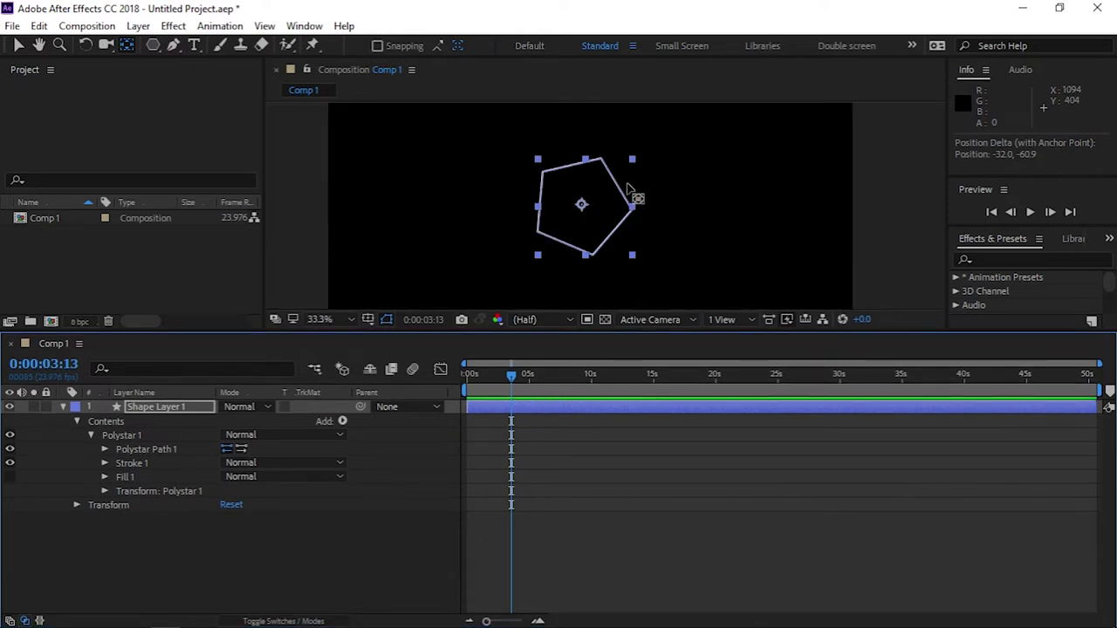
pyautogui.moveTo(626, 213); pyautogui.dragTo(647, 216)
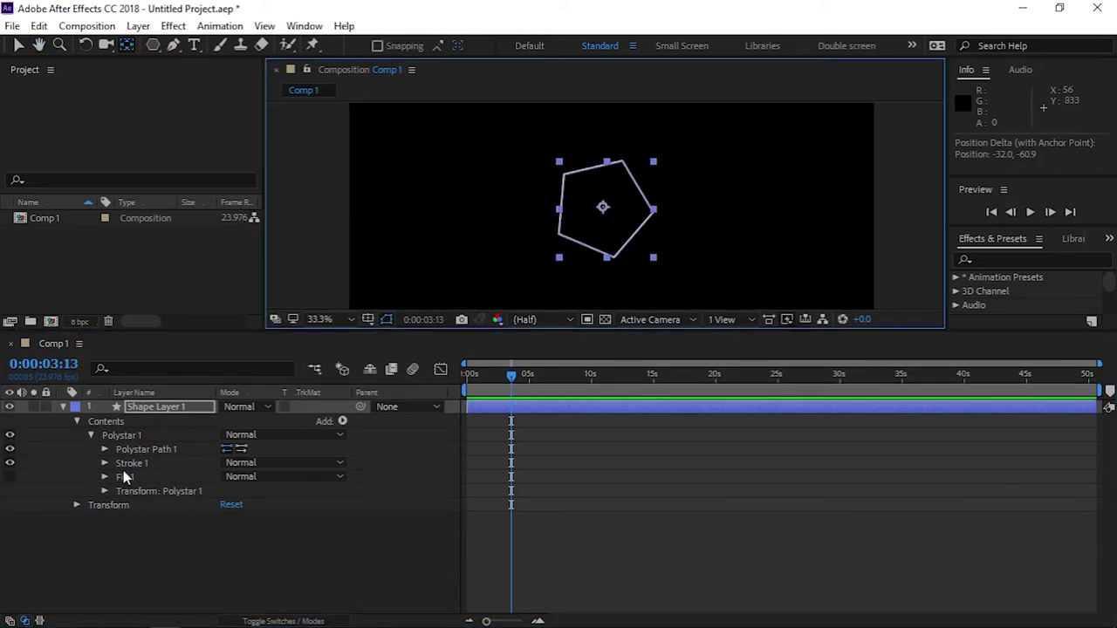
pyautogui.click(104, 448)
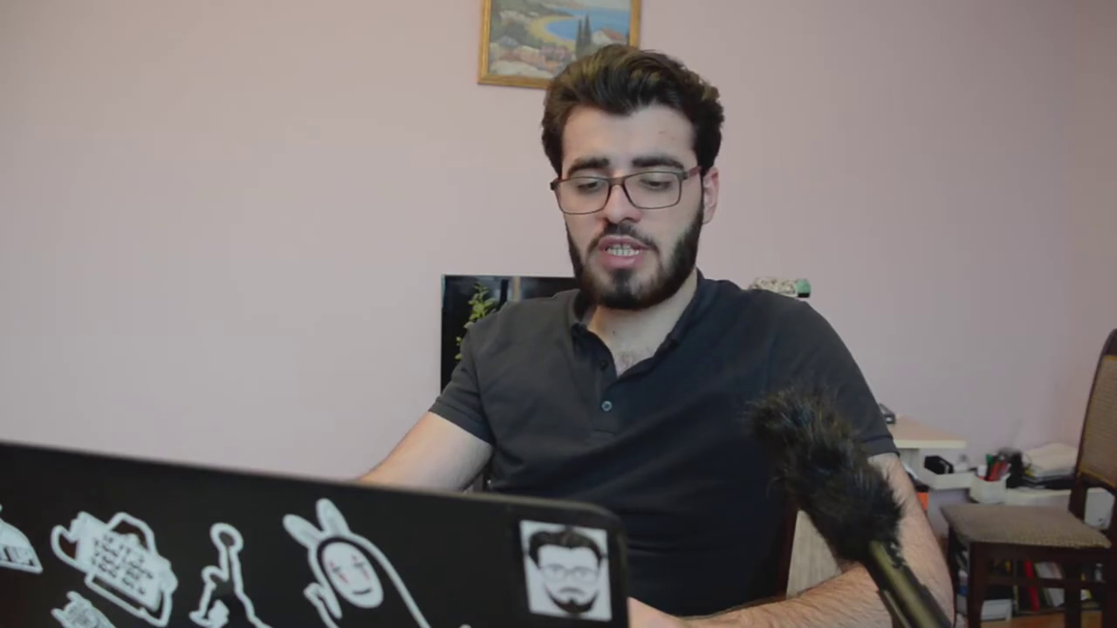
pyautogui.click(227, 477)
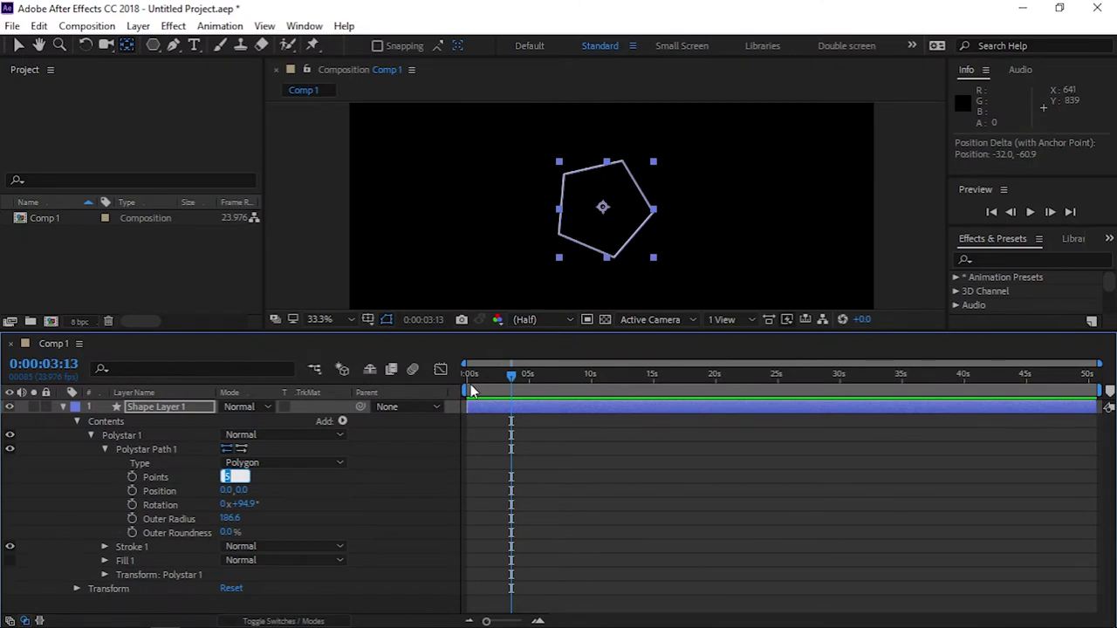
# Try 8 and 3 points, then set the polystar to 6 points for a hexagon
pyautogui.write('8')
pyautogui.press('Return')
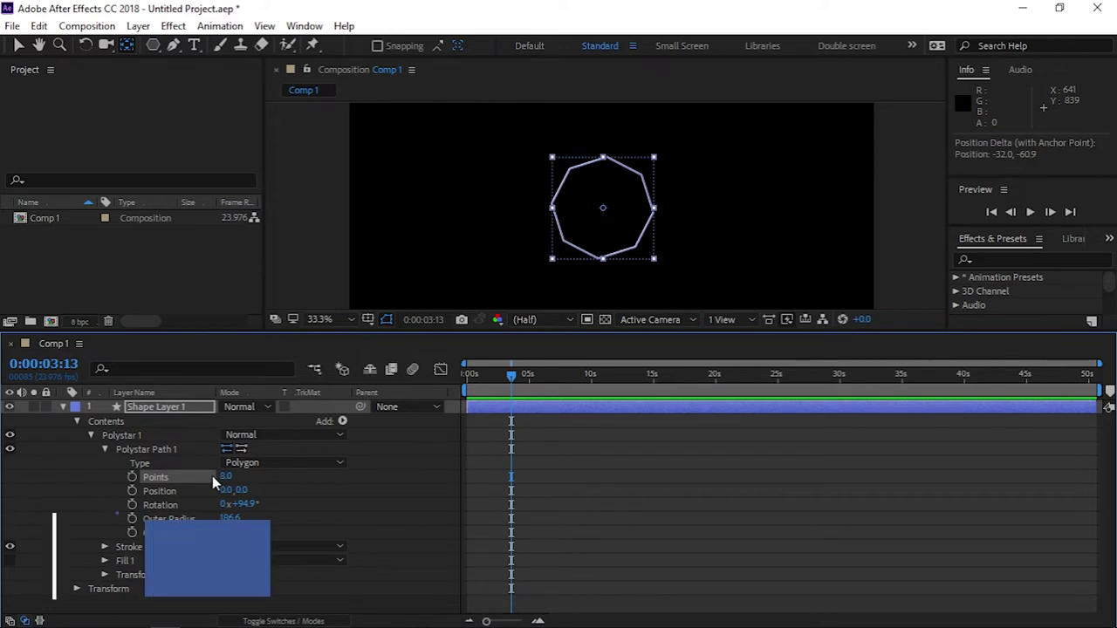
pyautogui.moveTo(229, 477); pyautogui.dragTo(223, 479)
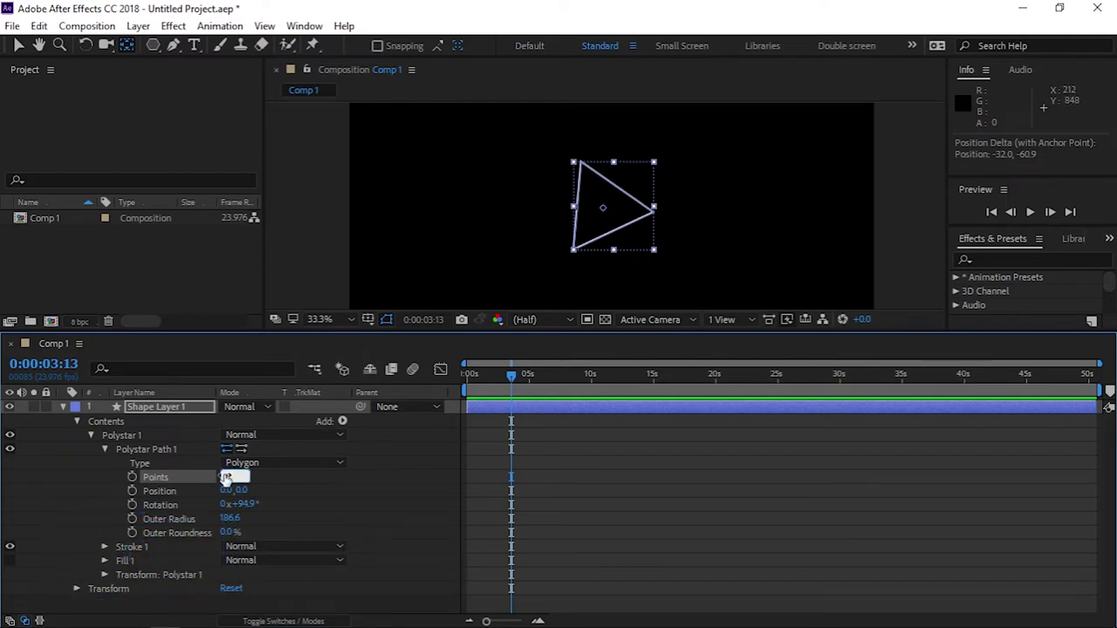
pyautogui.write('6')
pyautogui.press('Return')
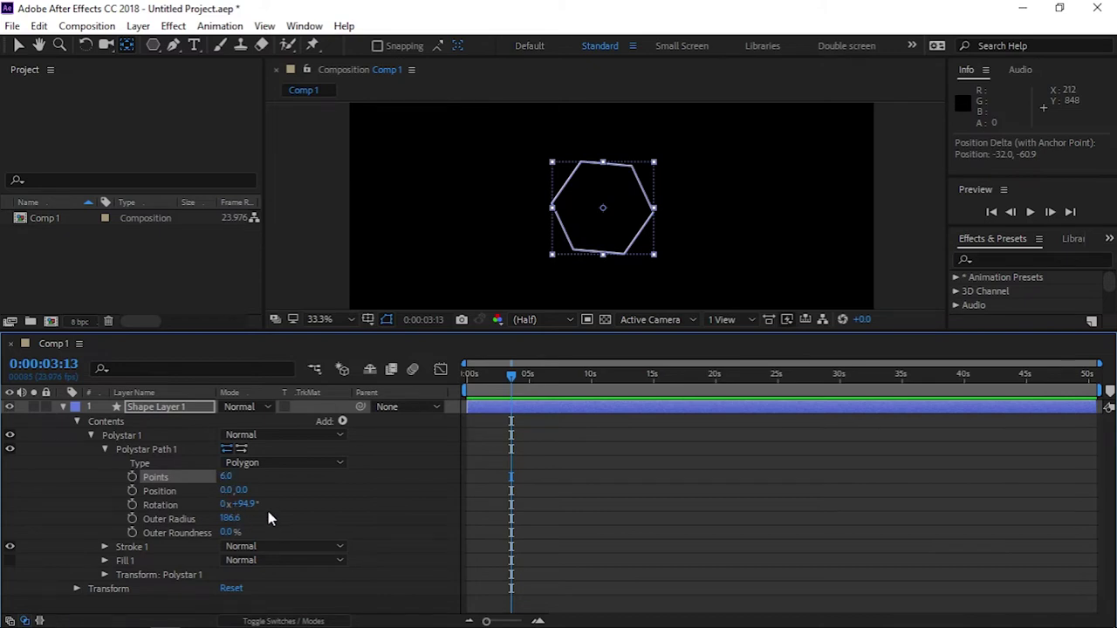
# Set the hexagon's Rotation to 0 and scrub its Outer Radius to 307.6
pyautogui.moveTo(241, 509); pyautogui.dragTo(245, 518)
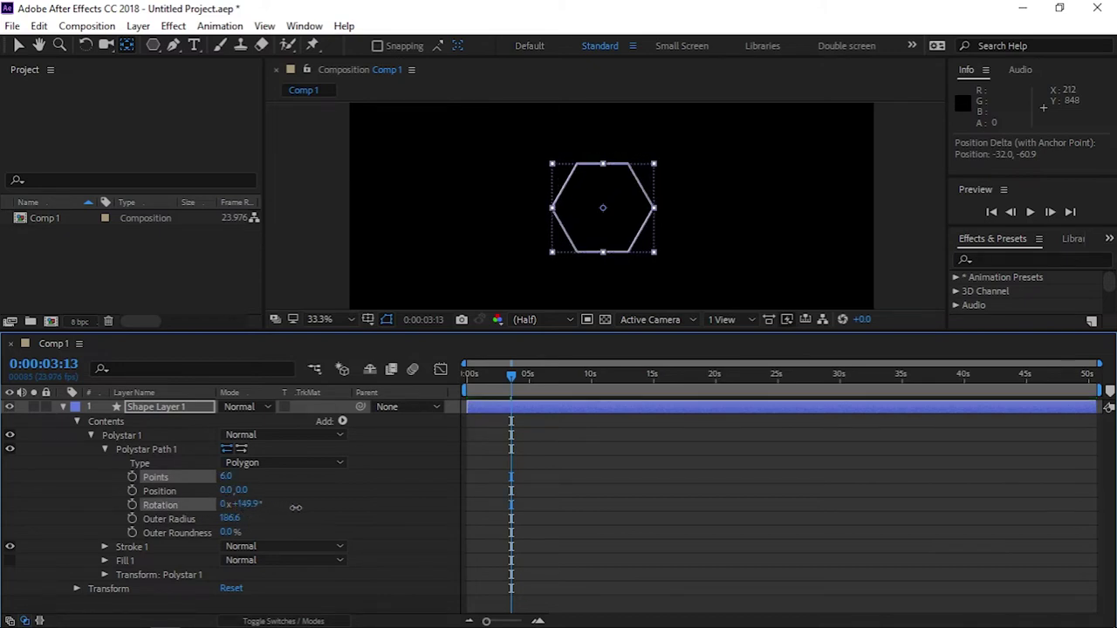
pyautogui.click(247, 504)
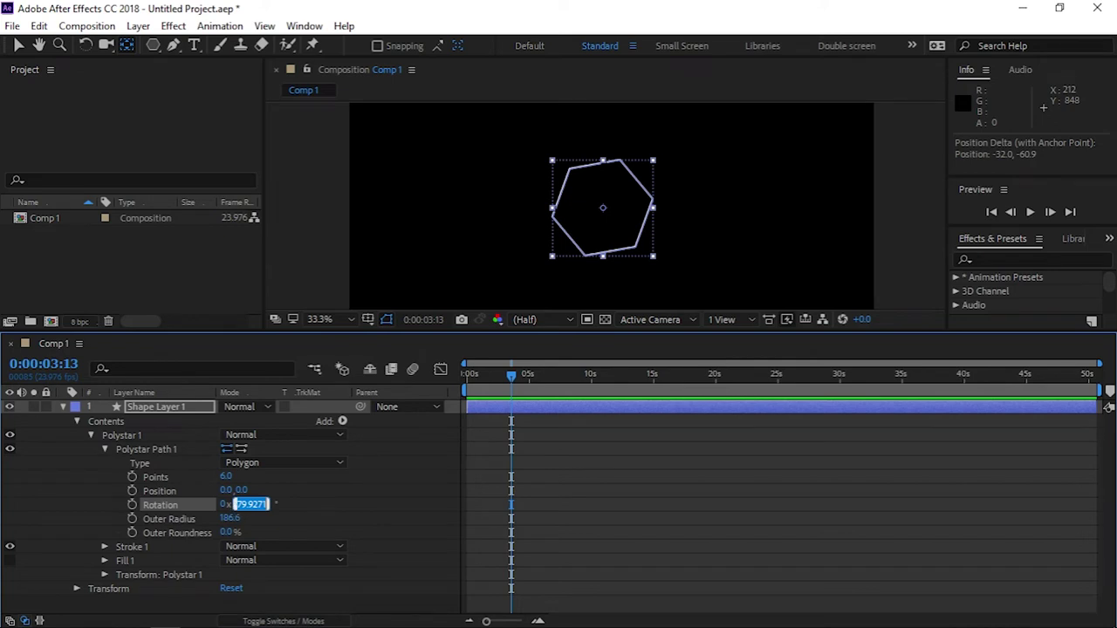
pyautogui.write('0')
pyautogui.press('Return')
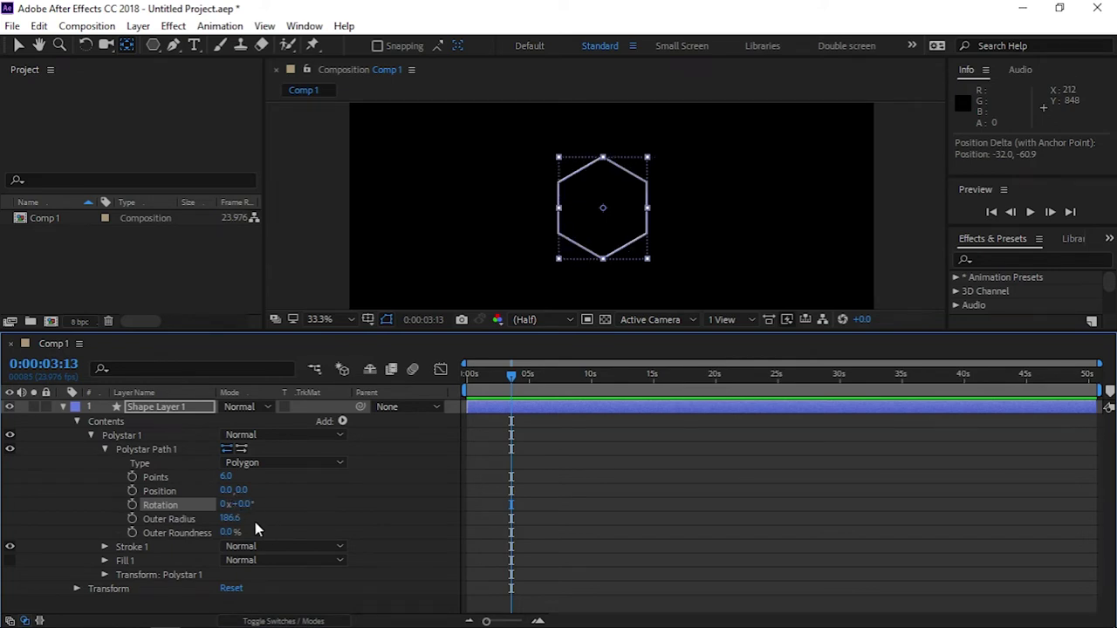
pyautogui.moveTo(229, 521)
pyautogui.mouseDown()
pyautogui.moveTo(223, 532)
pyautogui.moveTo(292, 530)
pyautogui.mouseUp()
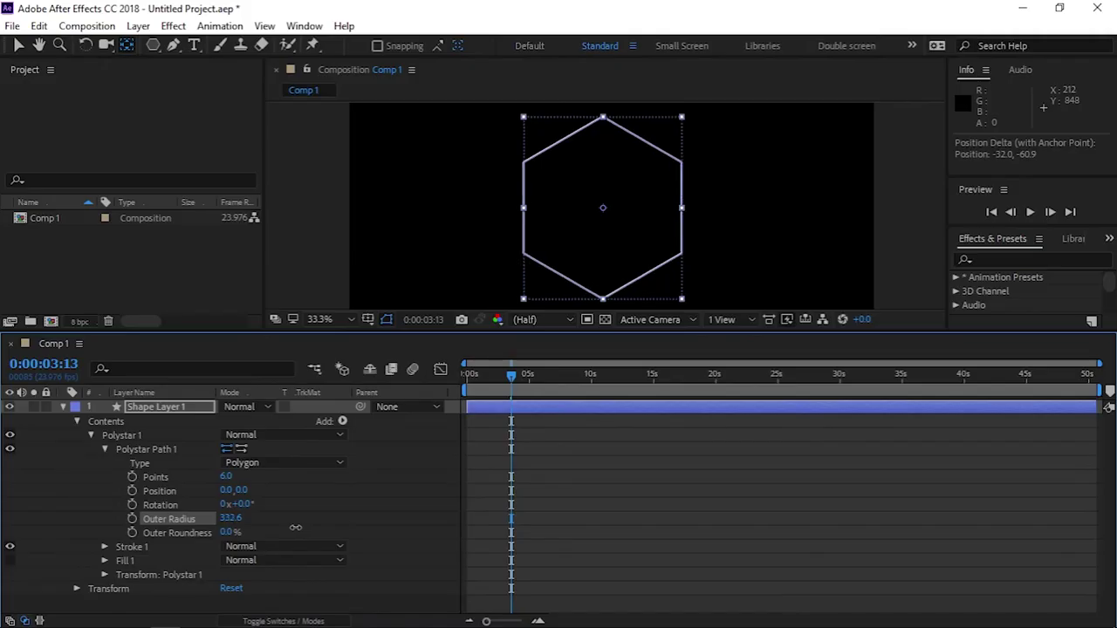
# Set the 6-point hexagon's Outer Radius to exactly 200.0
pyautogui.moveTo(229, 519); pyautogui.dragTo(235, 518)
pyautogui.click(229, 519)
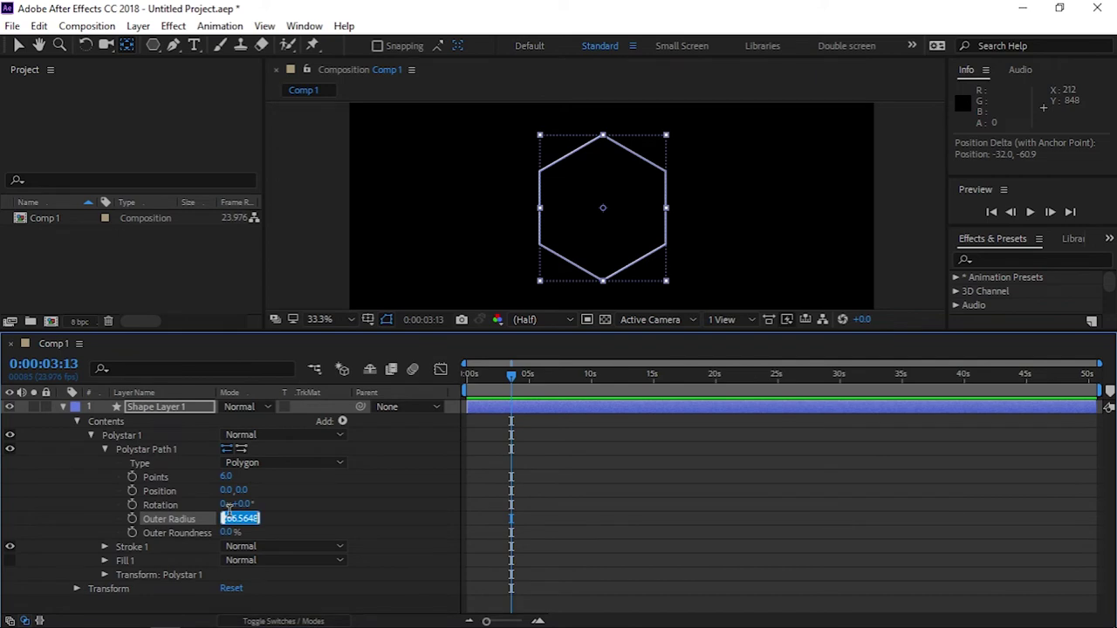
pyautogui.write('0')
pyautogui.press('Return')
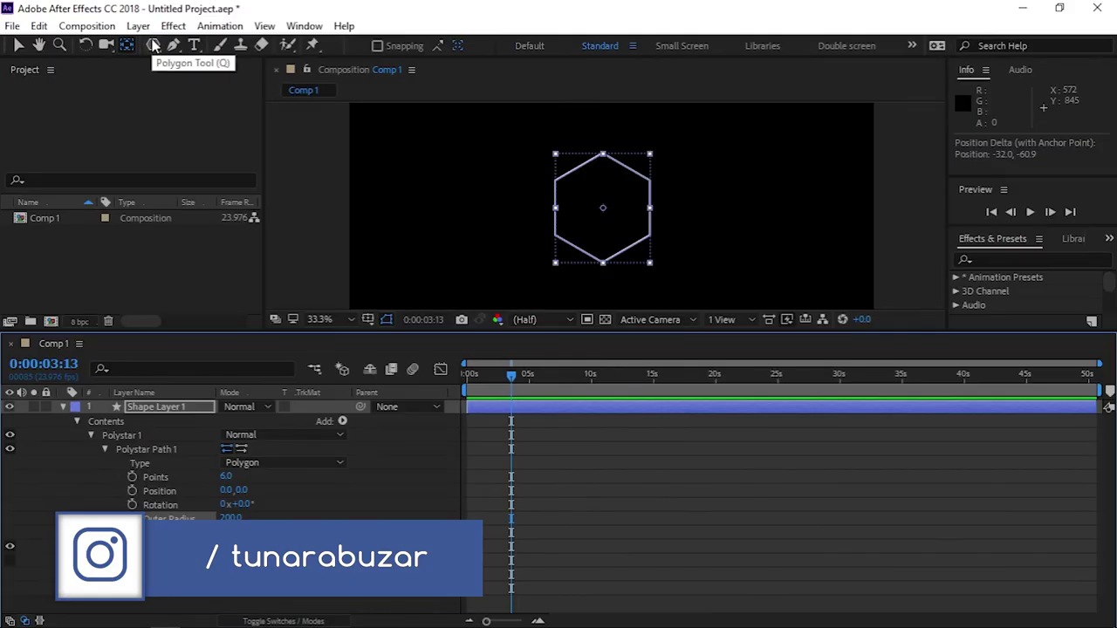
pyautogui.click(153, 46)
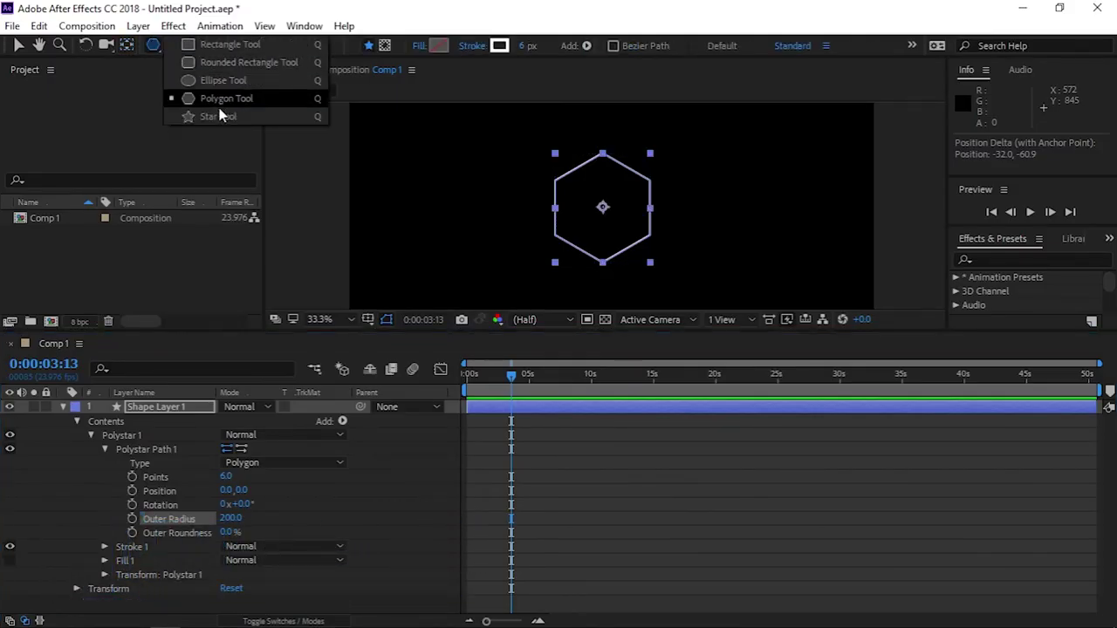
# Delete the hexagon's Shape Layer 1 and pick the Star Tool
pyautogui.click(173, 403)
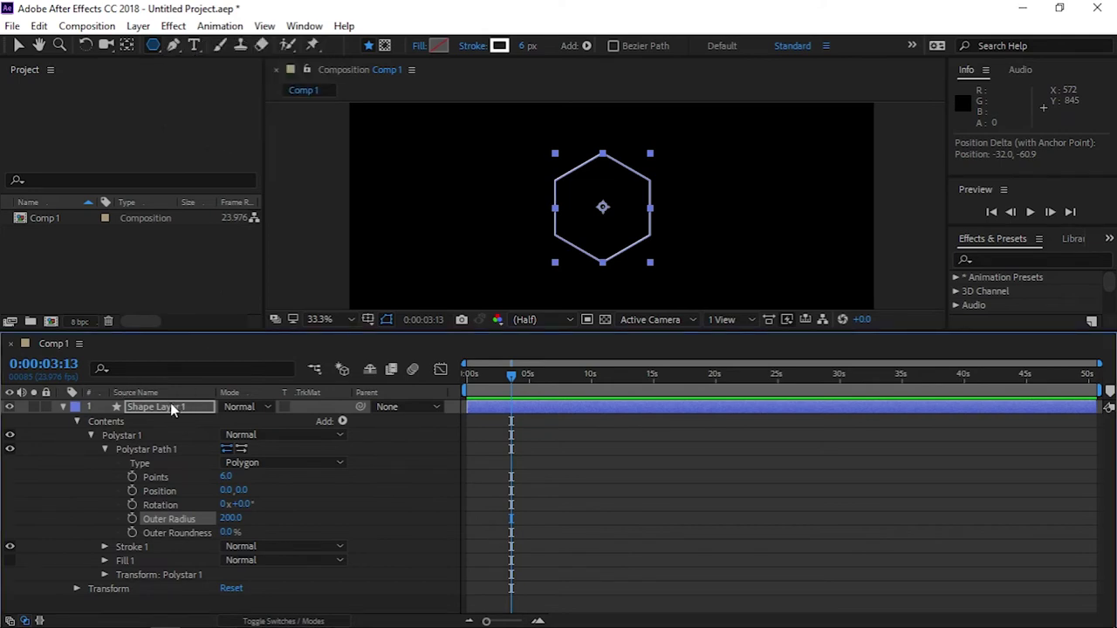
pyautogui.press('Delete')
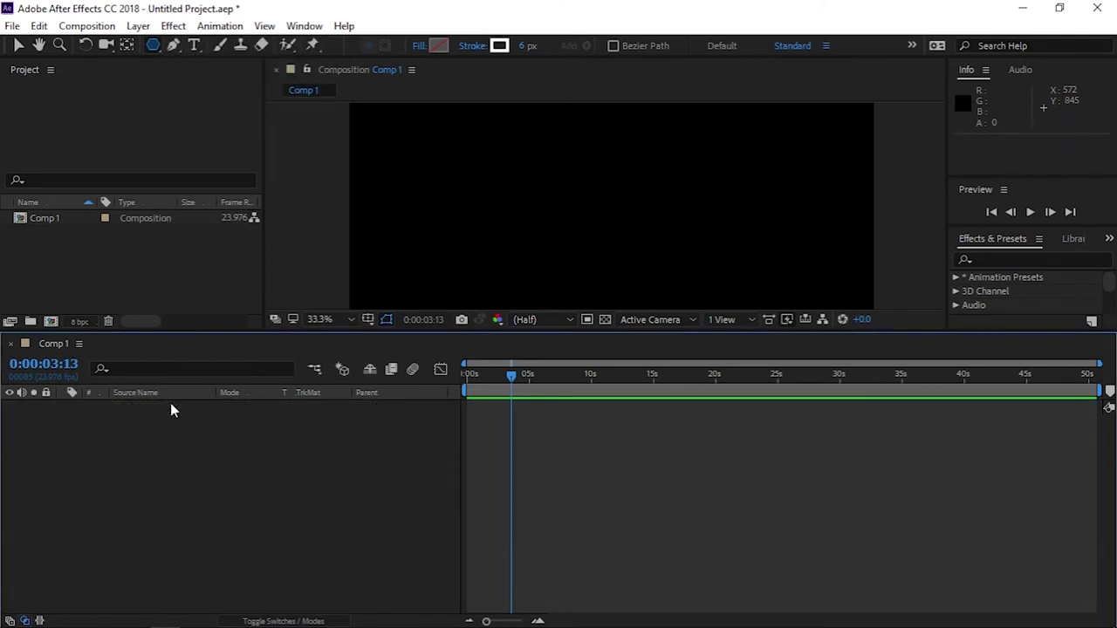
pyautogui.click(150, 49)
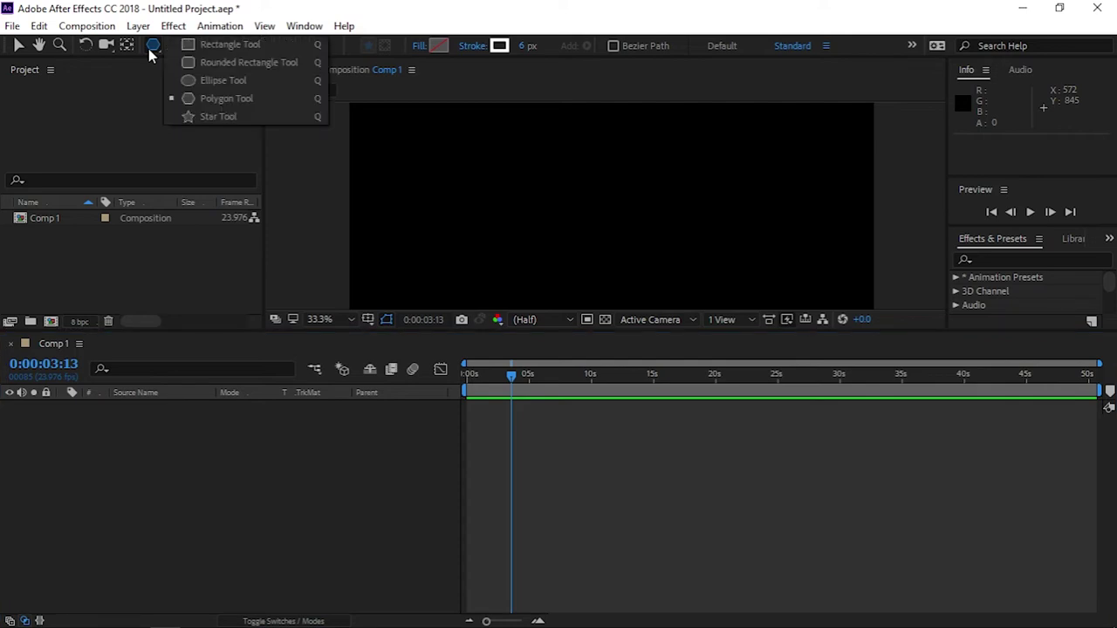
pyautogui.click(207, 114)
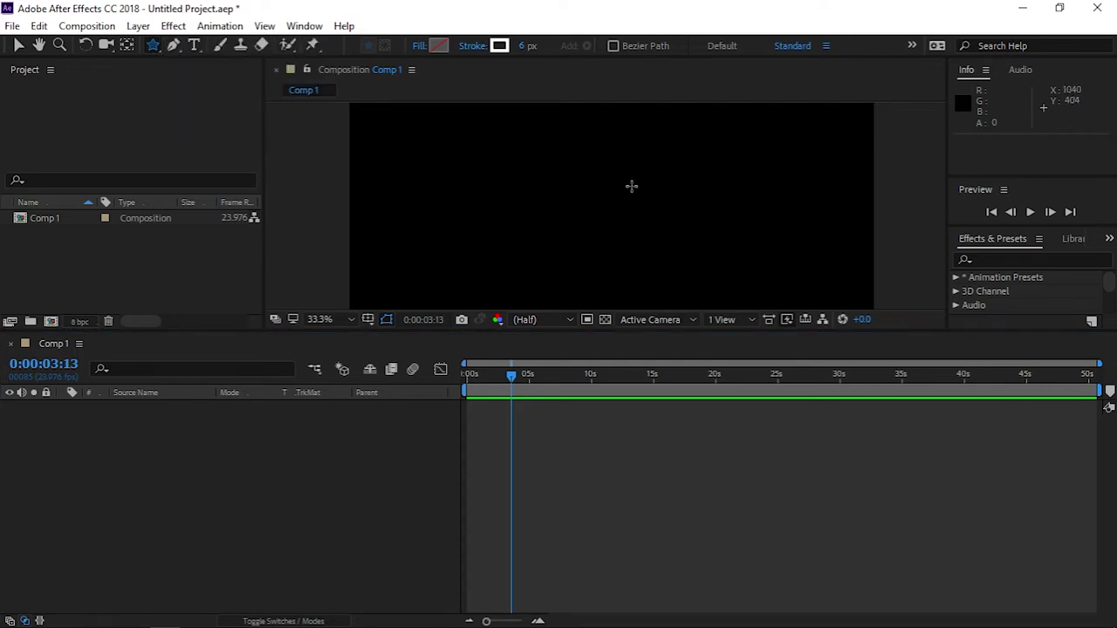
# Draw an outlined five-point star out from the comp centre, slightly enlarged
pyautogui.moveTo(576, 209); pyautogui.dragTo(652, 226)
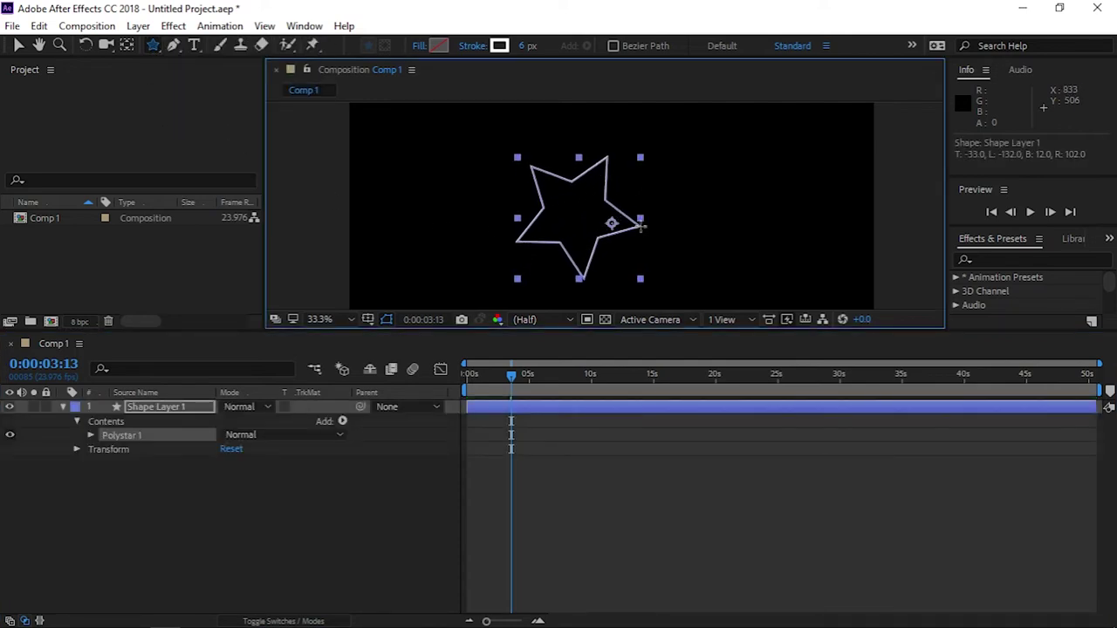
pyautogui.moveTo(652, 226); pyautogui.dragTo(657, 218)
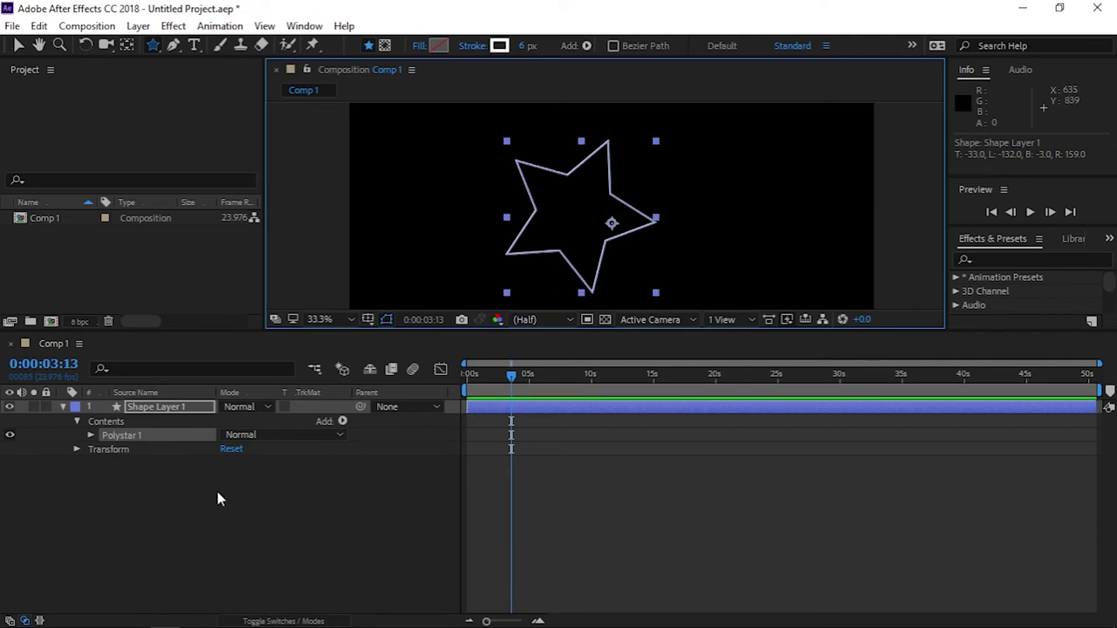
pyautogui.click(76, 421)
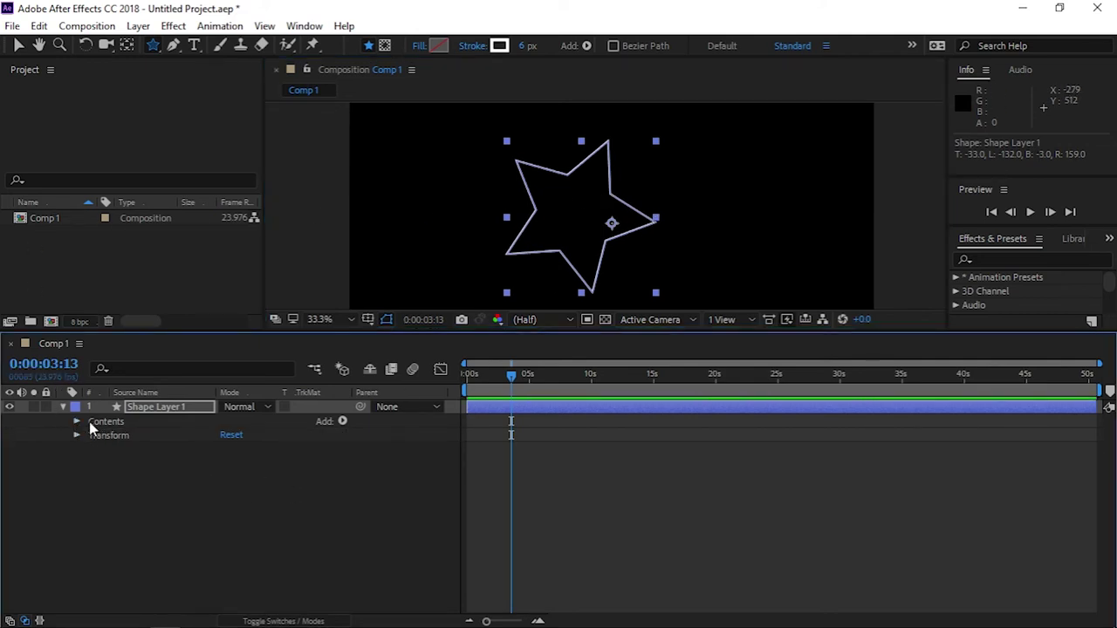
# Expand Contents > Polystar 1 > Polystar Path 1 and set the star's Points to 8
pyautogui.click(77, 422)
pyautogui.click(93, 434)
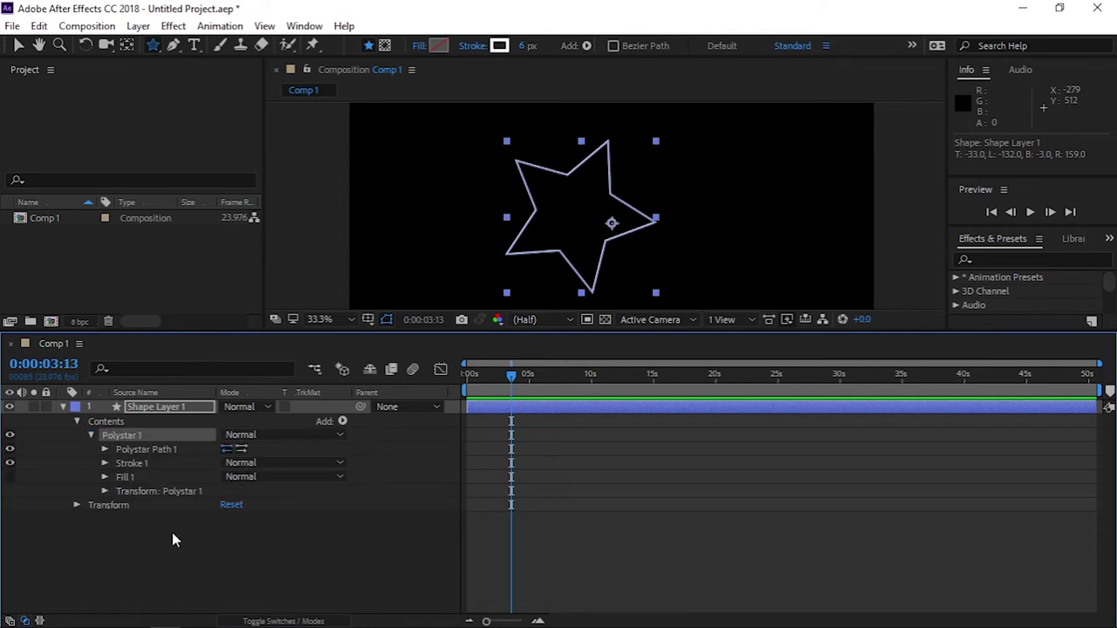
pyautogui.click(104, 448)
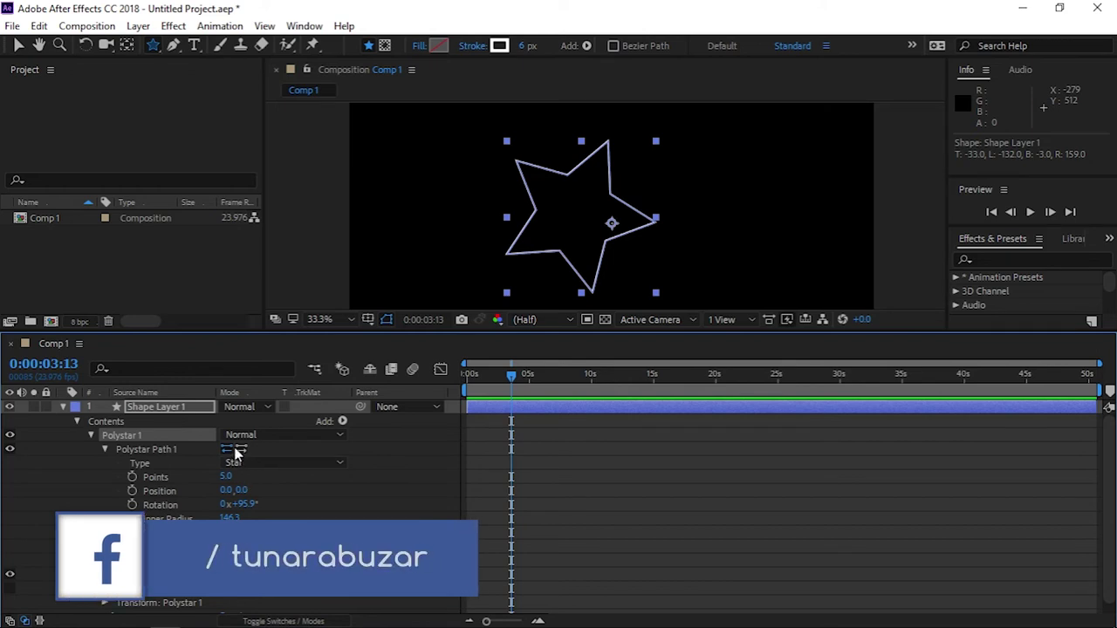
pyautogui.click(226, 477)
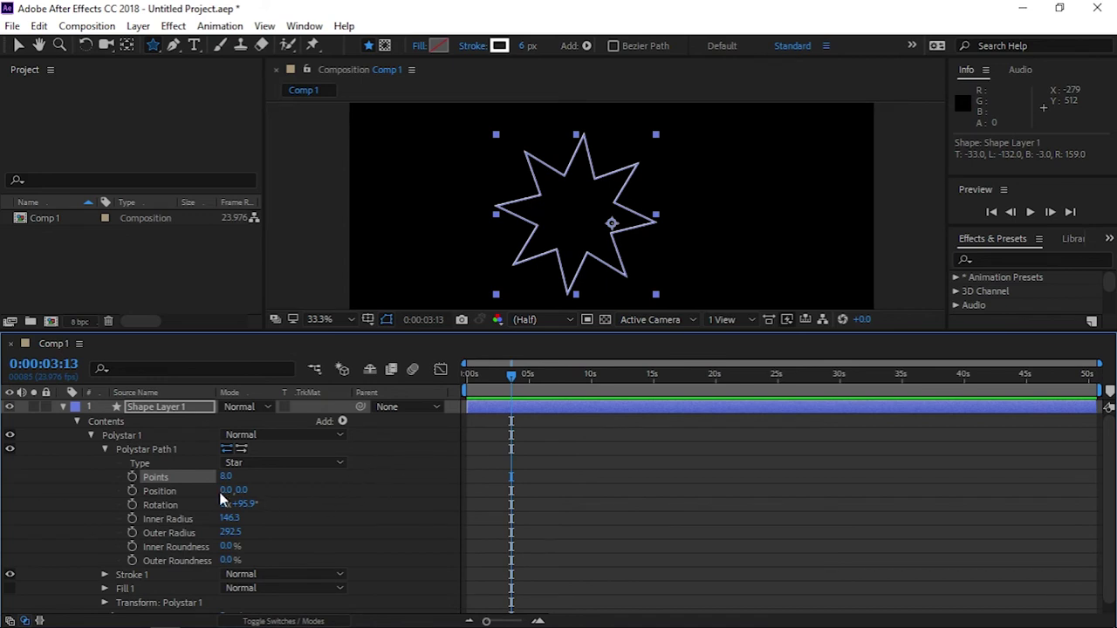
# Scrub the star's position and rotation, then set Rotation to 0° so it stands upright
pyautogui.moveTo(226, 490); pyautogui.dragTo(273, 503)
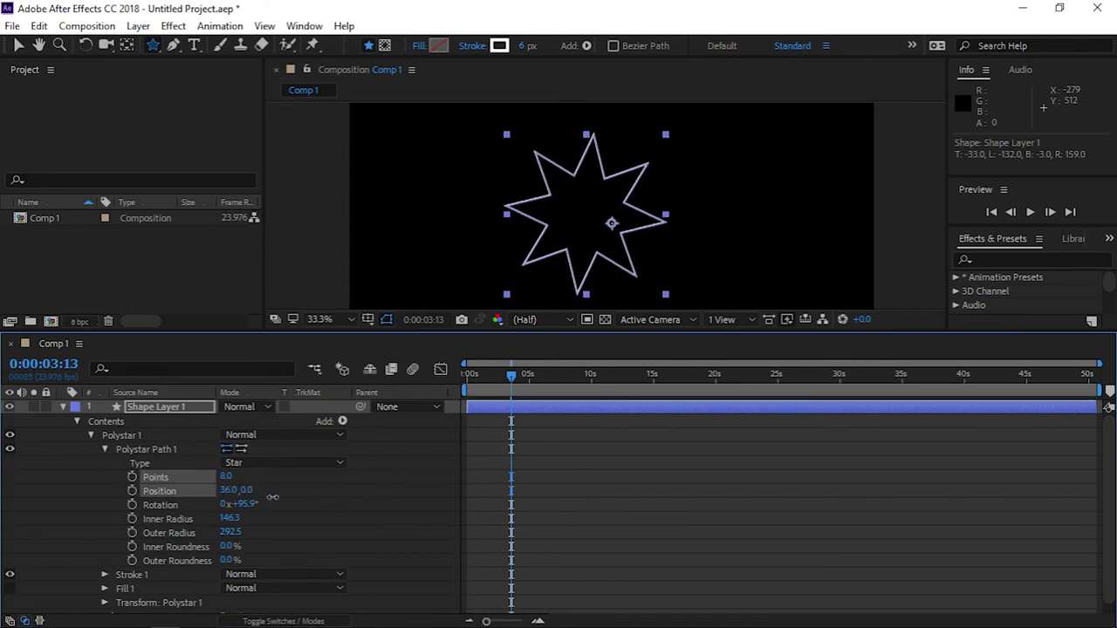
pyautogui.moveTo(244, 490); pyautogui.dragTo(250, 529)
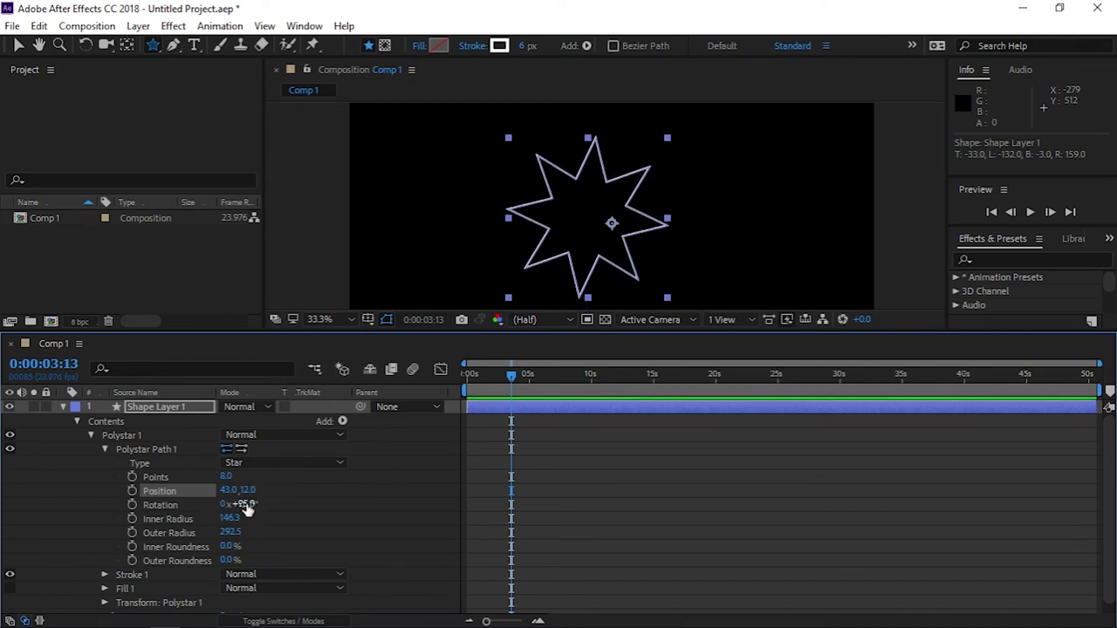
pyautogui.moveTo(247, 511); pyautogui.dragTo(272, 503)
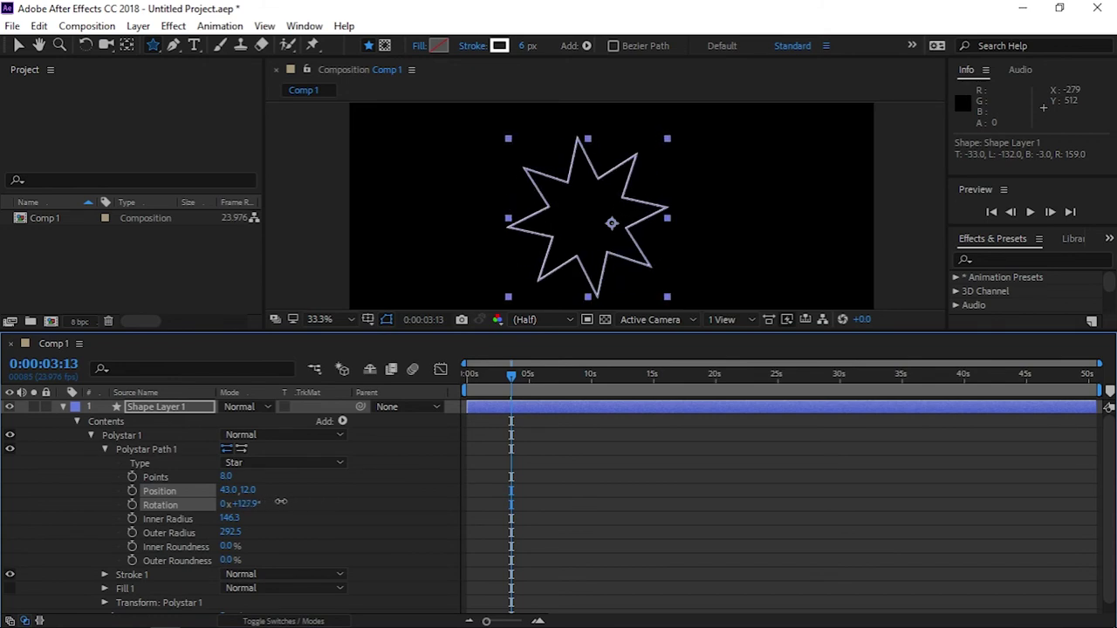
pyautogui.moveTo(272, 503); pyautogui.dragTo(241, 503)
pyautogui.click(242, 504)
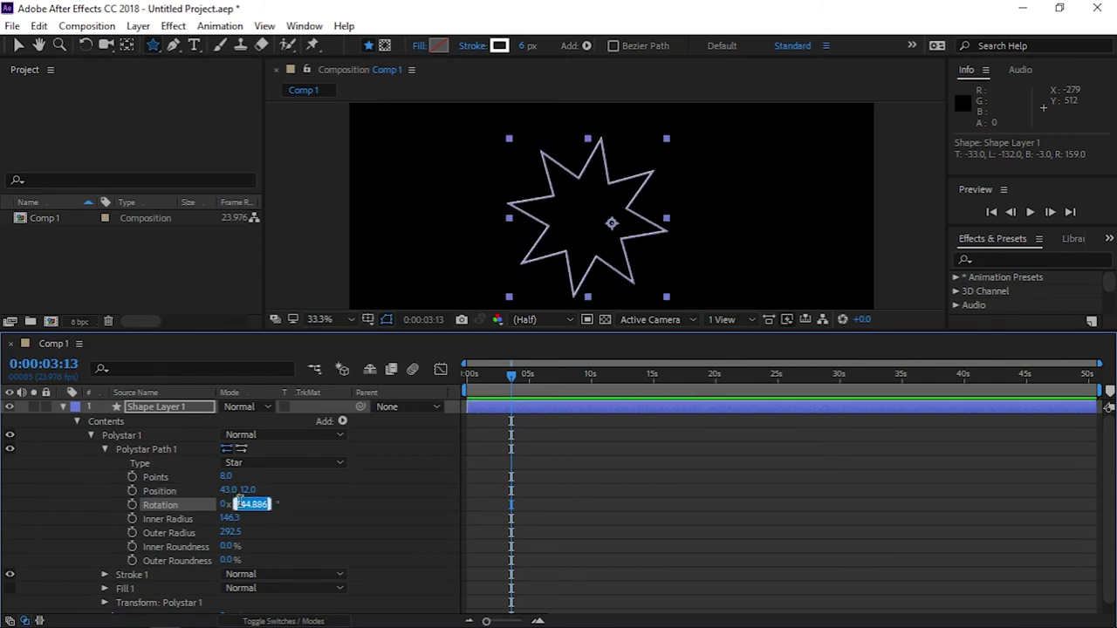
pyautogui.write('0')
pyautogui.press('Return')
# Set the star's Position to 0.0, 0.0 and scrub Inner Radius to 149.3
pyautogui.click(226, 491)
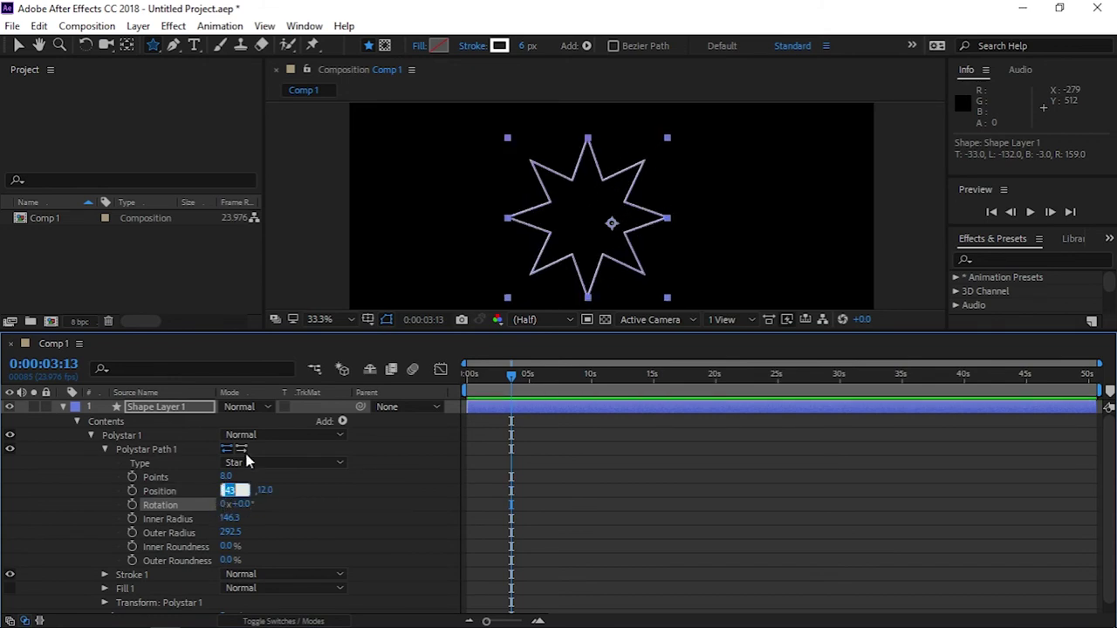
pyautogui.write('0')
pyautogui.press('Return')
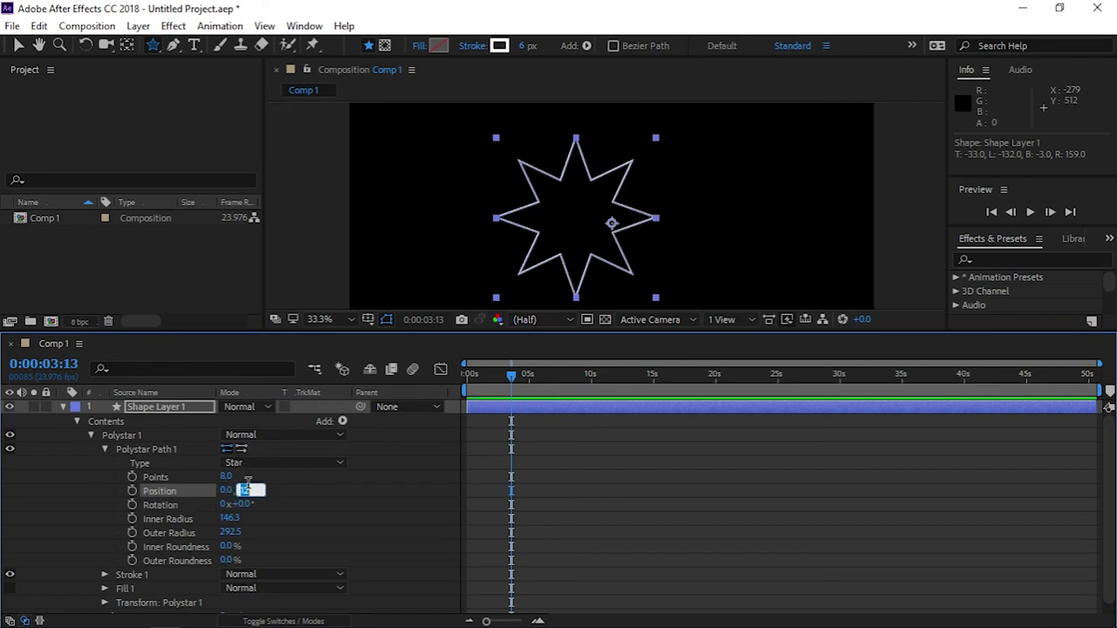
pyautogui.write('0')
pyautogui.press('Return')
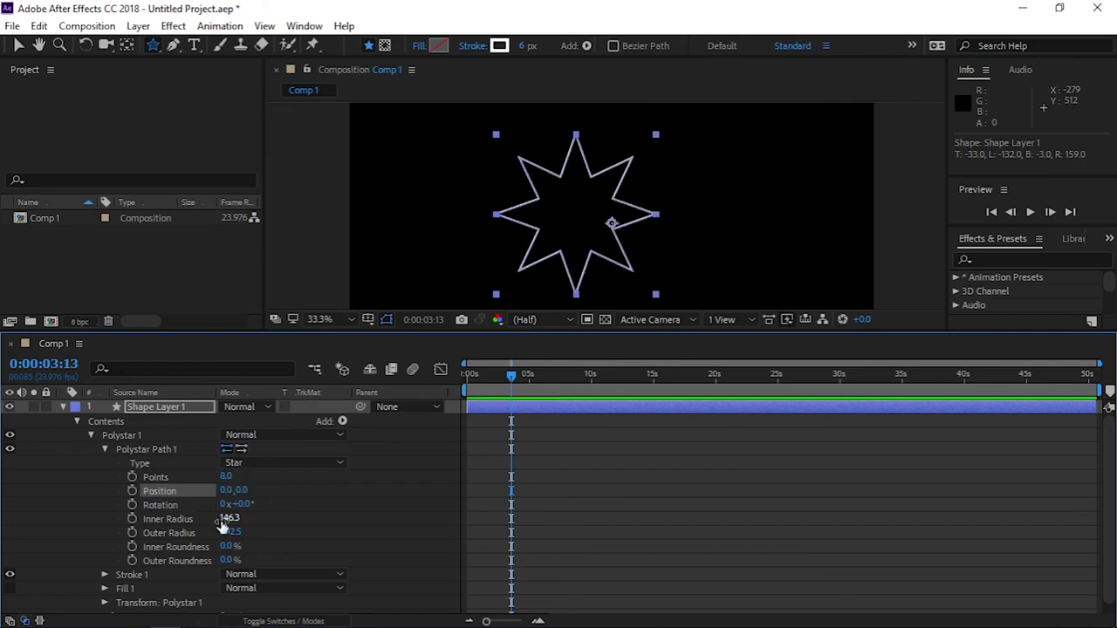
pyautogui.moveTo(225, 519); pyautogui.dragTo(282, 545)
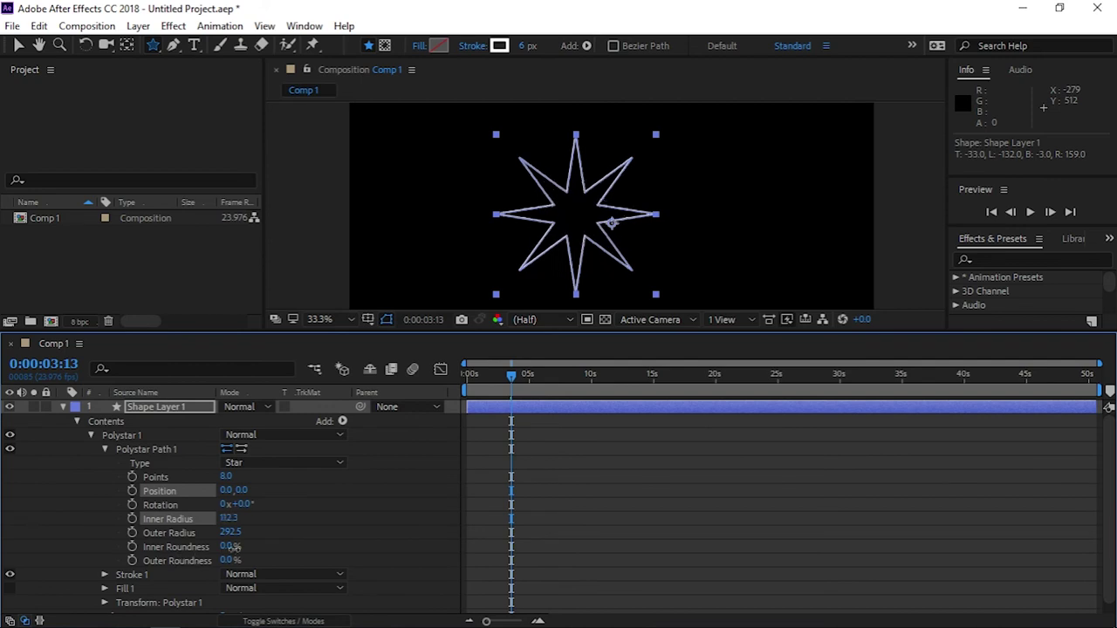
pyautogui.moveTo(282, 545); pyautogui.dragTo(240, 532)
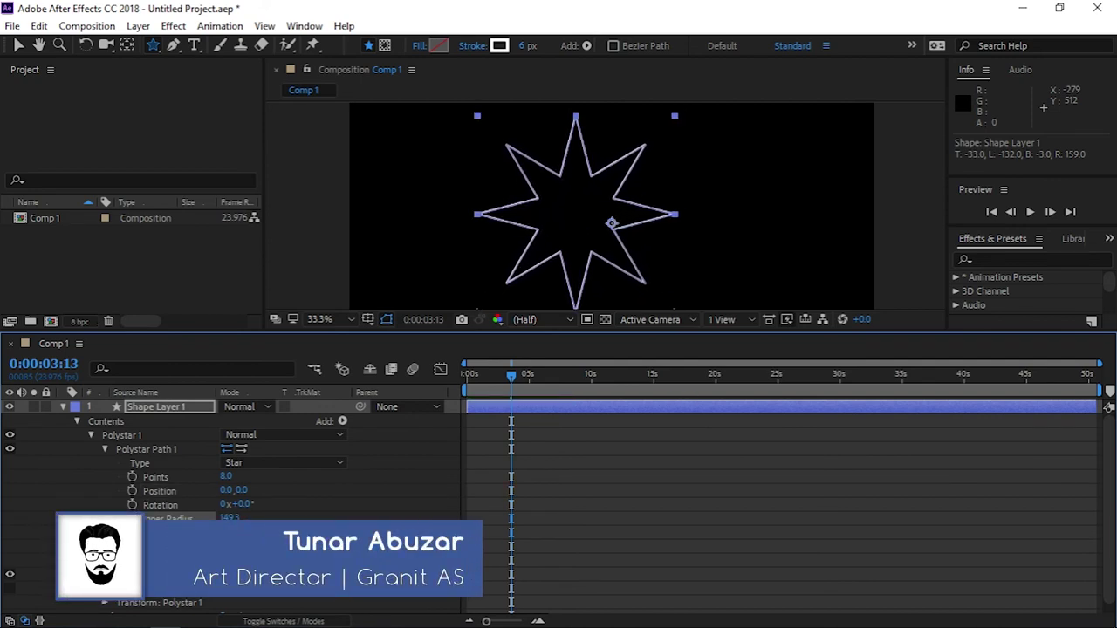
# Scrub the Polystar Path 1 radius down slightly to shrink the eight-point star a touch
pyautogui.moveTo(240, 532); pyautogui.dragTo(236, 532)
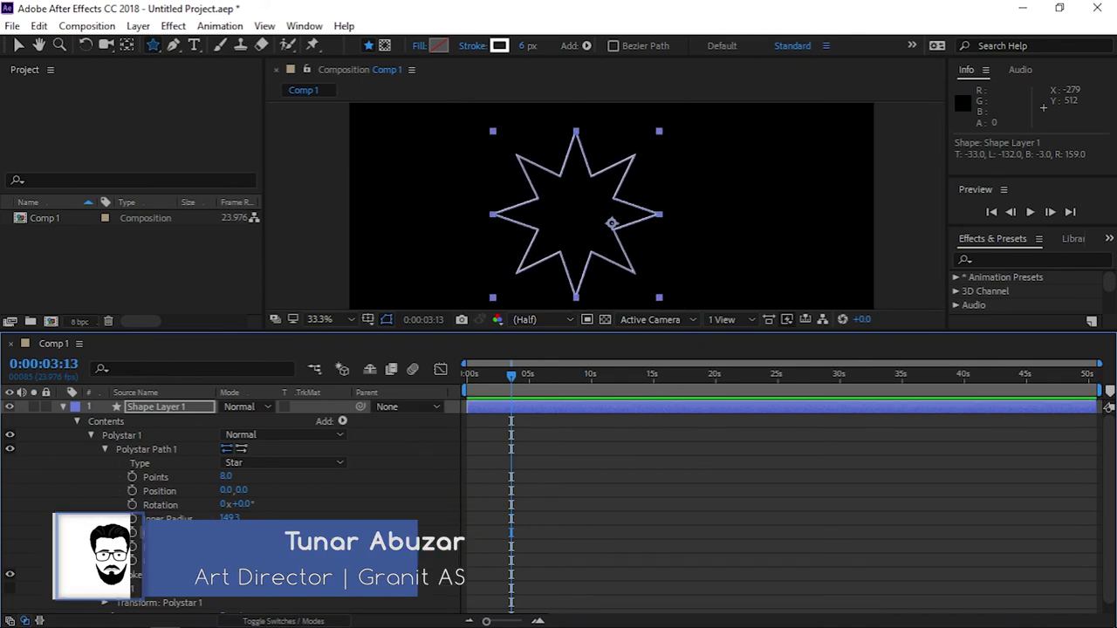